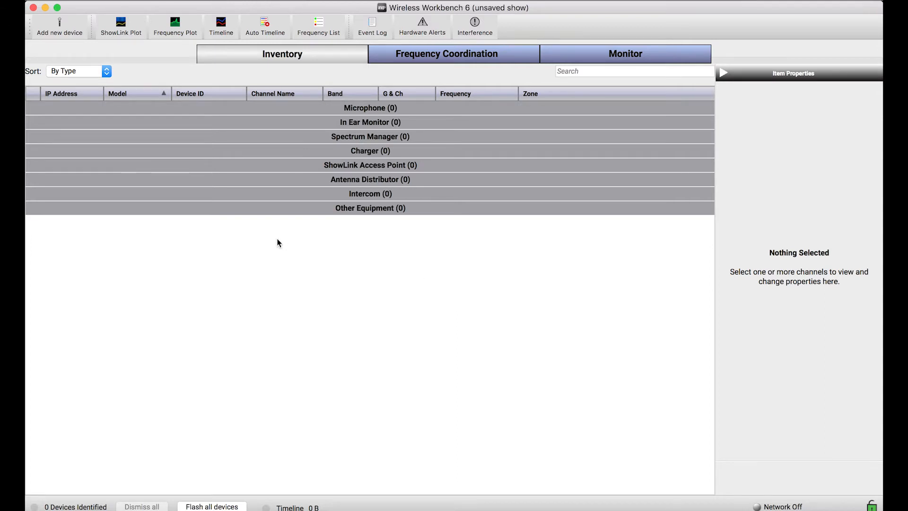
- Start adding a new device to the inventory and select Shure as the manufacturer
{"action": "left_click", "coordinate": [65, 35]}
{"action": "scroll", "coordinate": [258, 167], "scroll_direction": "down", "scroll_amount": 1}
{"action": "scroll", "coordinate": [258, 168], "scroll_direction": "up", "scroll_amount": 1}
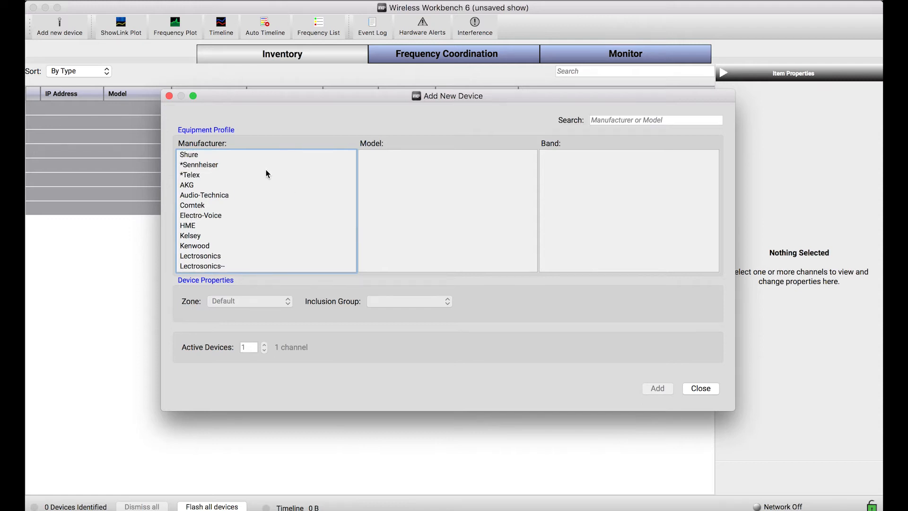
{"action": "left_click", "coordinate": [211, 153]}
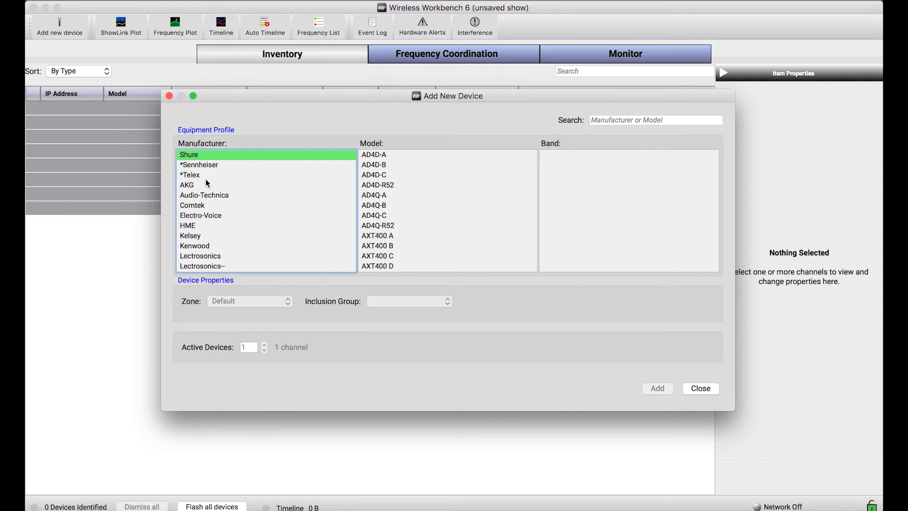
{"action": "scroll", "coordinate": [259, 234], "scroll_direction": "down", "scroll_amount": 3}
{"action": "scroll", "coordinate": [260, 233], "scroll_direction": "up", "scroll_amount": 3}
{"action": "scroll", "coordinate": [261, 218], "scroll_direction": "down", "scroll_amount": 1}
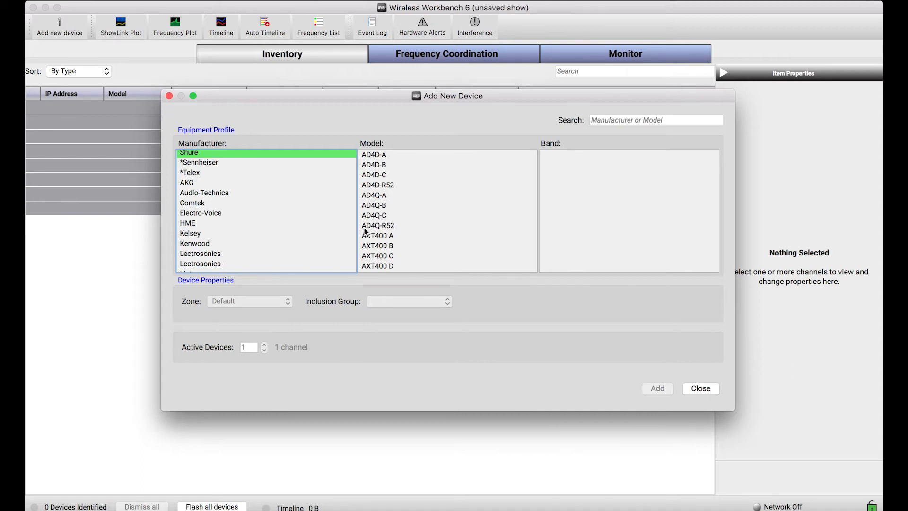
{"action": "scroll", "coordinate": [295, 216], "scroll_direction": "up", "scroll_amount": 1}
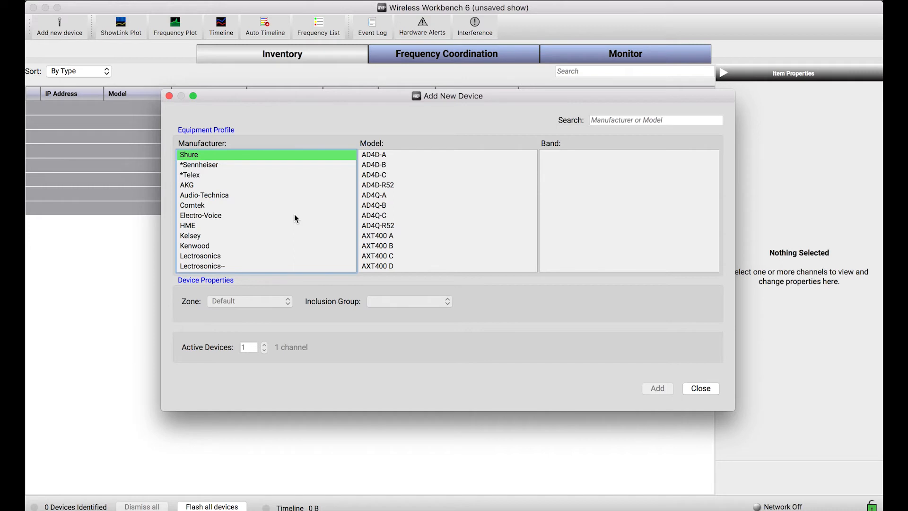
- Add three active Shure UR4D receivers in band G1 to the inventory
{"action": "scroll", "coordinate": [380, 195], "scroll_direction": "down", "scroll_amount": 2}
{"action": "scroll", "coordinate": [382, 198], "scroll_direction": "down", "scroll_amount": 2}
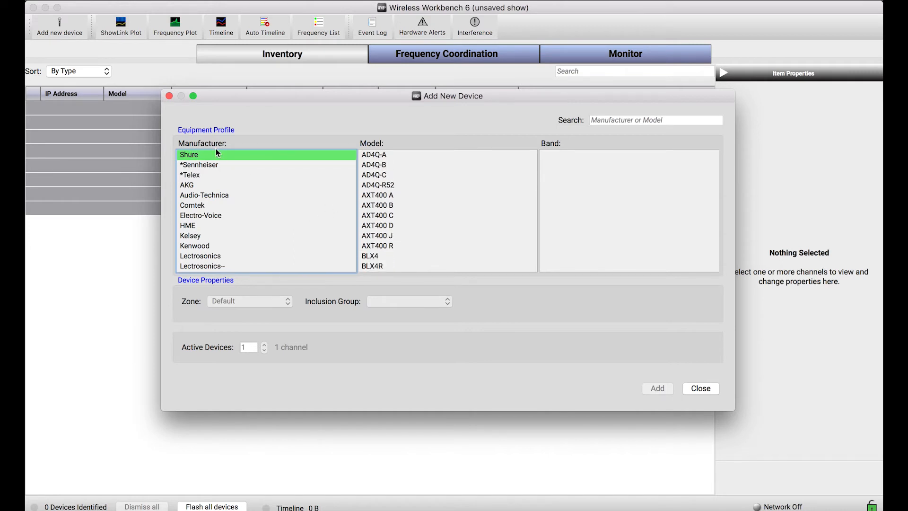
{"action": "scroll", "coordinate": [502, 218], "scroll_direction": "down", "scroll_amount": 5}
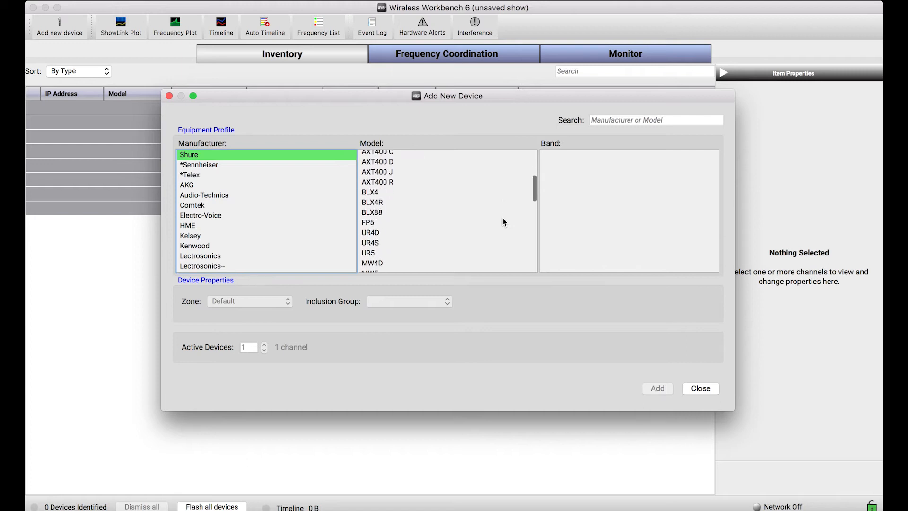
{"action": "scroll", "coordinate": [501, 215], "scroll_direction": "down", "scroll_amount": 3}
{"action": "left_click", "coordinate": [420, 214]}
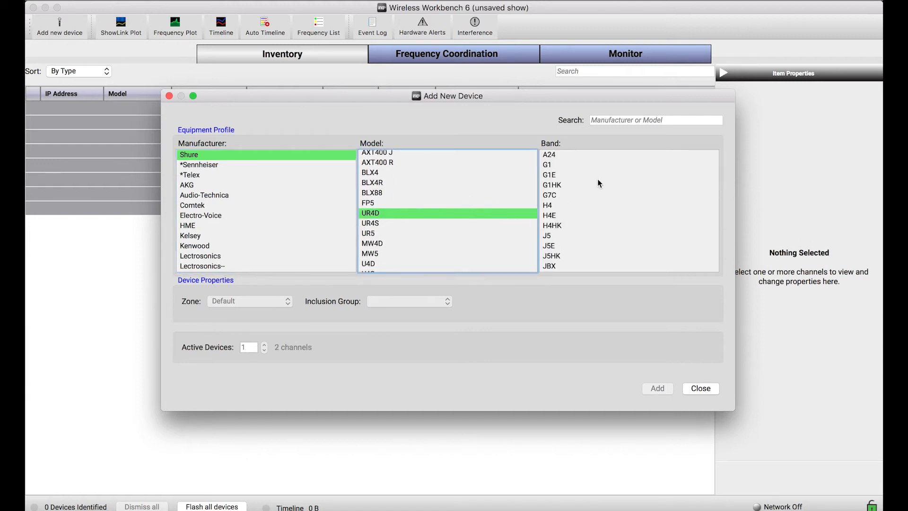
{"action": "left_click", "coordinate": [565, 165]}
{"action": "left_click", "coordinate": [264, 345]}
{"action": "left_click", "coordinate": [265, 345]}
{"action": "left_click", "coordinate": [661, 389]}
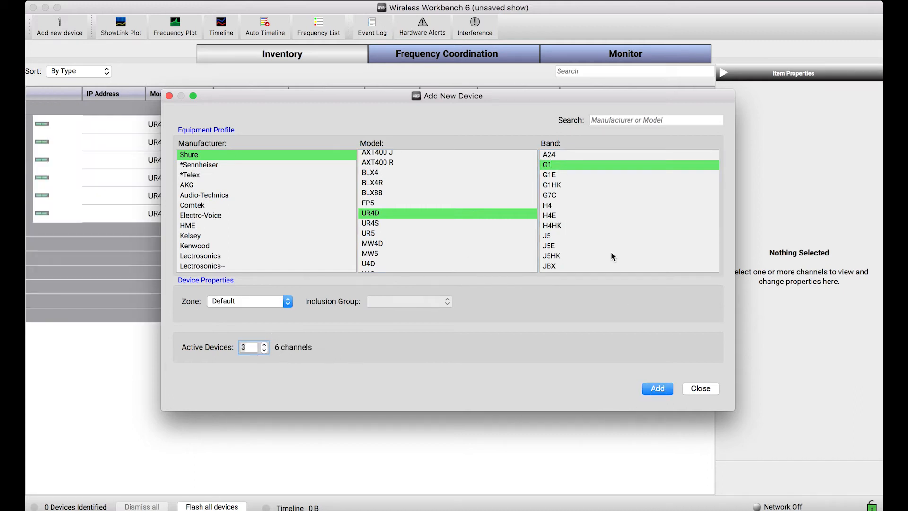
- Add two active Shure UR4D receivers in band H4 and reposition the device dialog to reveal the inventory behind it
{"action": "left_click", "coordinate": [560, 205]}
{"action": "left_click", "coordinate": [265, 351]}
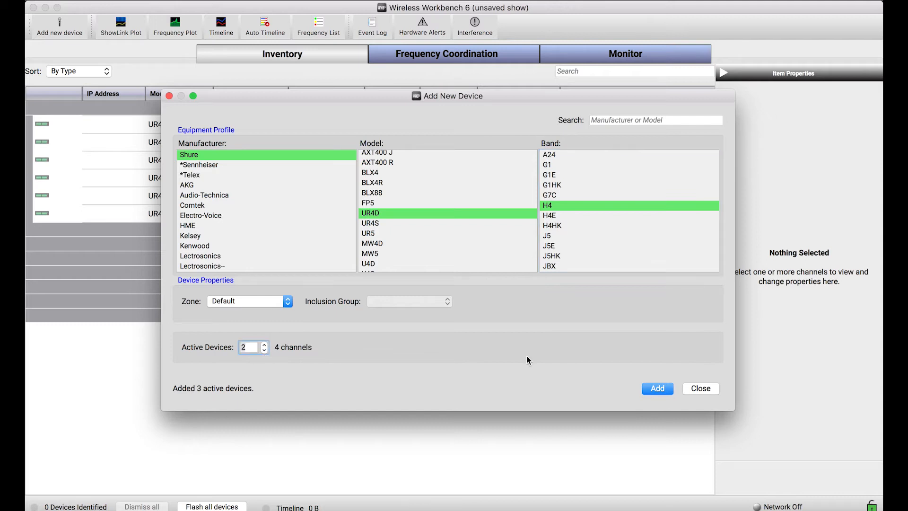
{"action": "left_click", "coordinate": [658, 389]}
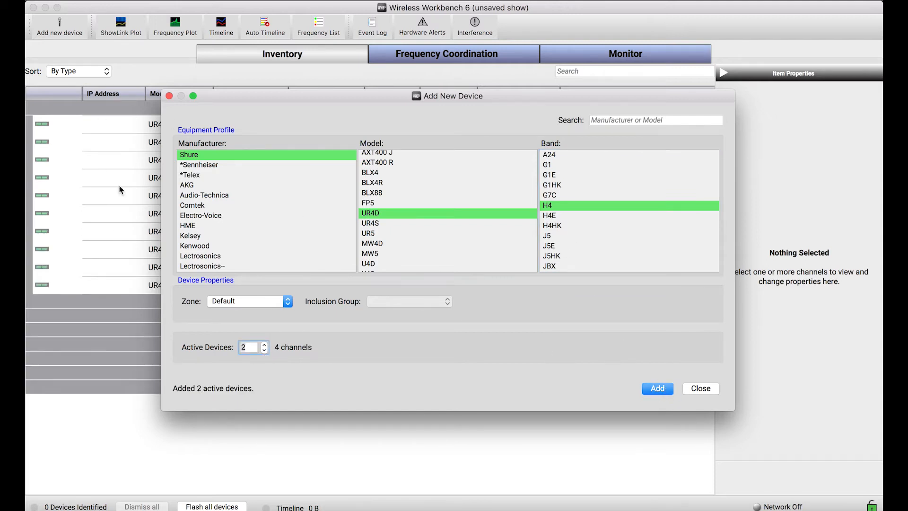
{"action": "left_click_drag", "start_coordinate": [263, 95], "coordinate": [373, 190]}
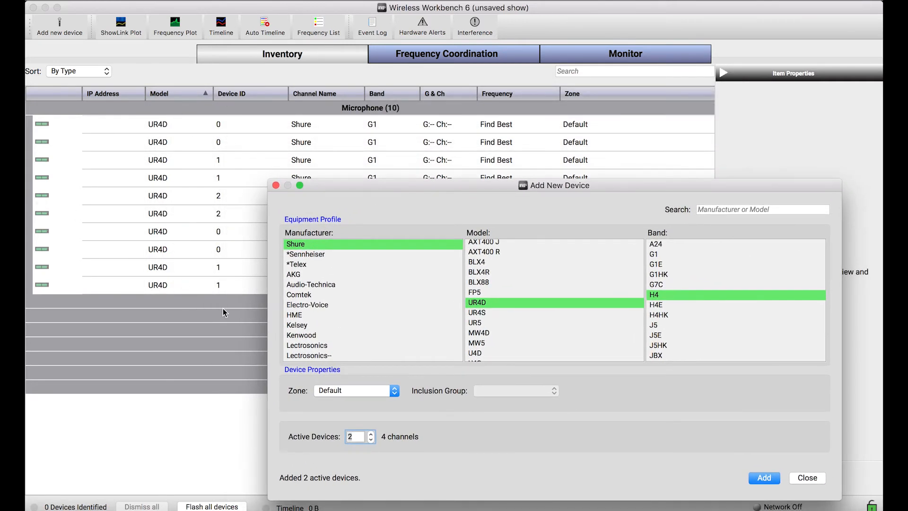
{"action": "left_click_drag", "start_coordinate": [330, 200], "coordinate": [305, 122]}
- Add two active Shure PSM1000 in-ear monitor devices in band G10
{"action": "scroll", "coordinate": [330, 222], "scroll_direction": "down", "scroll_amount": 1}
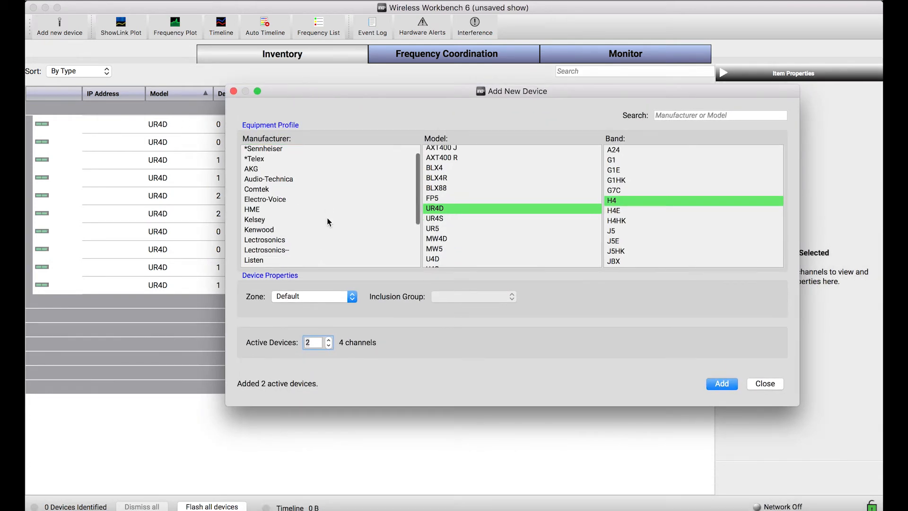
{"action": "scroll", "coordinate": [455, 213], "scroll_direction": "down", "scroll_amount": 5}
{"action": "scroll", "coordinate": [455, 214], "scroll_direction": "down", "scroll_amount": 3}
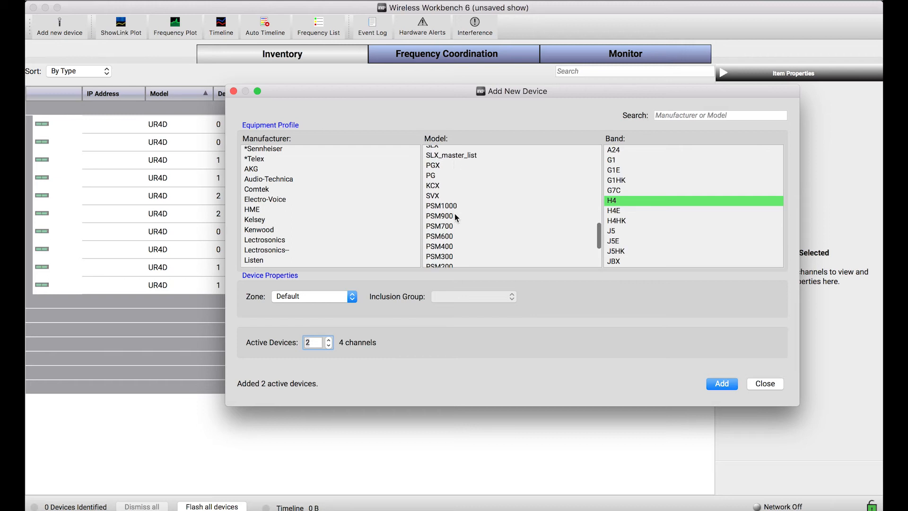
{"action": "left_click", "coordinate": [455, 206]}
{"action": "left_click", "coordinate": [615, 160]}
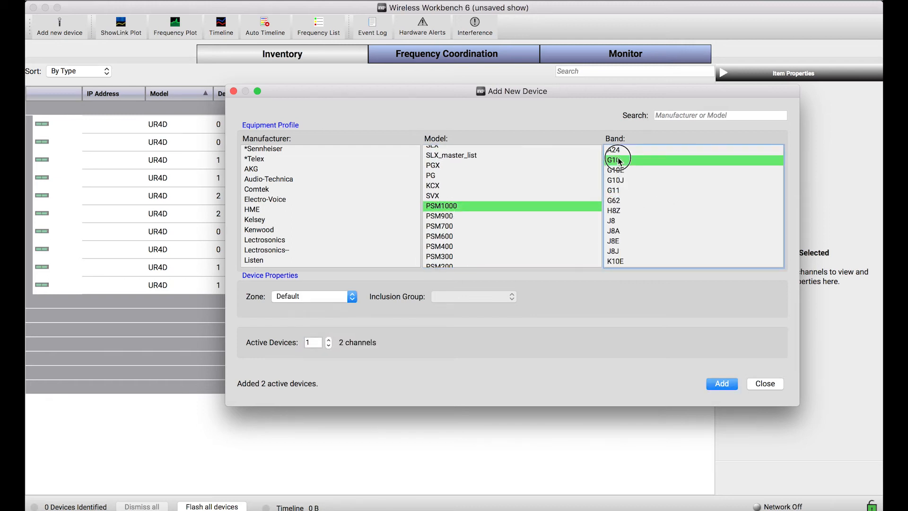
{"action": "left_click", "coordinate": [328, 340]}
{"action": "left_click", "coordinate": [721, 383]}
- Add four active Sennheiser EW 500 G3 devices in band B and close the new-device dialog
{"action": "scroll", "coordinate": [368, 232], "scroll_direction": "down", "scroll_amount": 2}
{"action": "scroll", "coordinate": [368, 233], "scroll_direction": "down", "scroll_amount": 3}
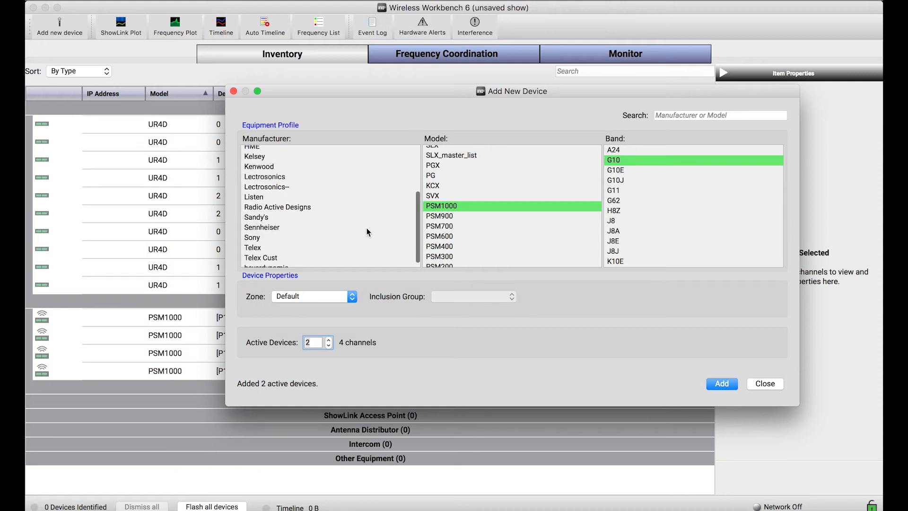
{"action": "scroll", "coordinate": [368, 232], "scroll_direction": "up", "scroll_amount": 4}
{"action": "scroll", "coordinate": [368, 232], "scroll_direction": "up", "scroll_amount": 1}
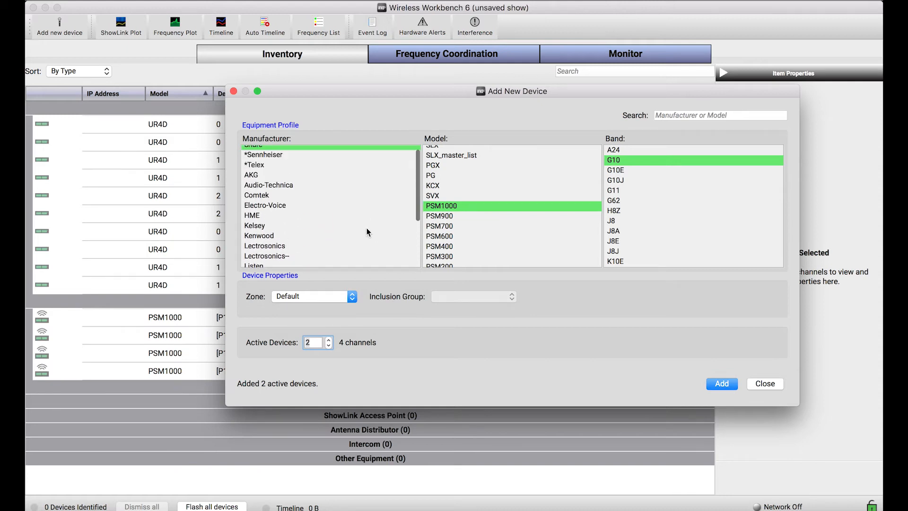
{"action": "scroll", "coordinate": [368, 233], "scroll_direction": "down", "scroll_amount": 2}
{"action": "left_click", "coordinate": [319, 247]}
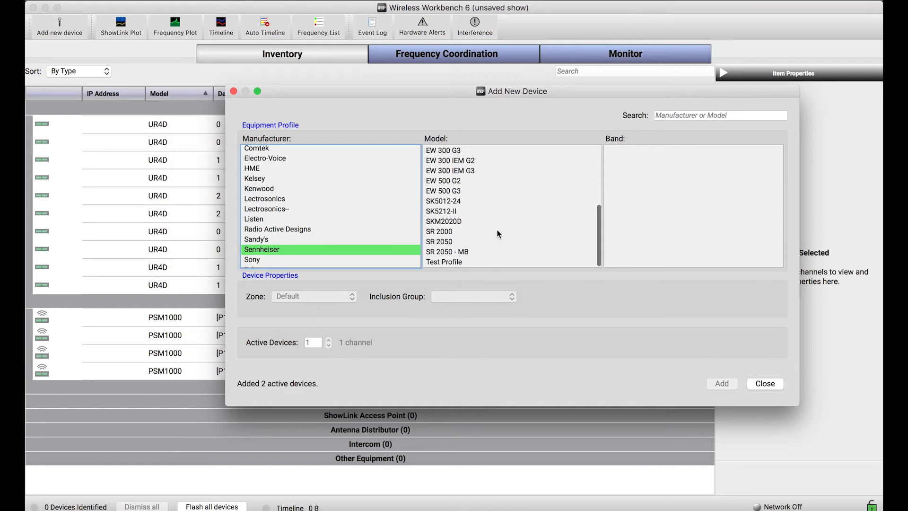
{"action": "left_click", "coordinate": [487, 194]}
{"action": "scroll", "coordinate": [489, 194], "scroll_direction": "up", "scroll_amount": 3}
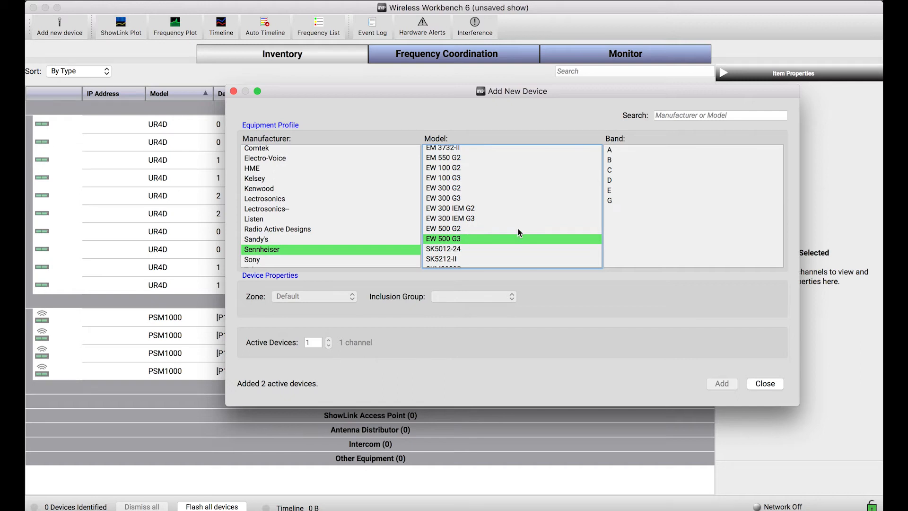
{"action": "left_click", "coordinate": [623, 159]}
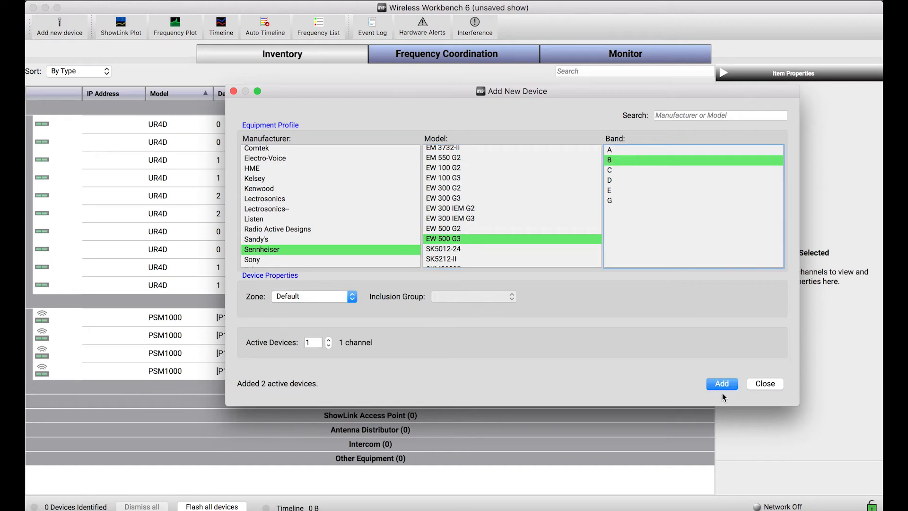
{"action": "left_click", "coordinate": [328, 340]}
{"action": "left_click", "coordinate": [329, 340]}
{"action": "left_click", "coordinate": [328, 340]}
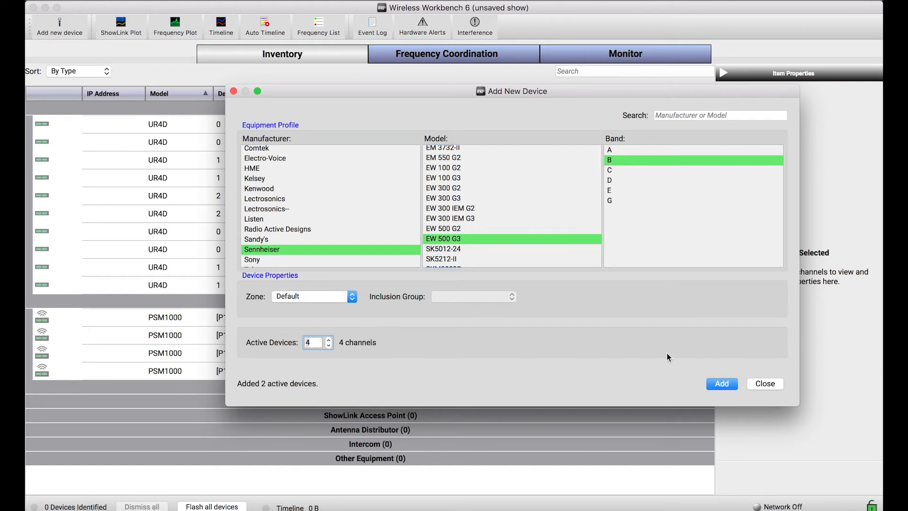
{"action": "left_click", "coordinate": [728, 387]}
{"action": "left_click", "coordinate": [766, 387]}
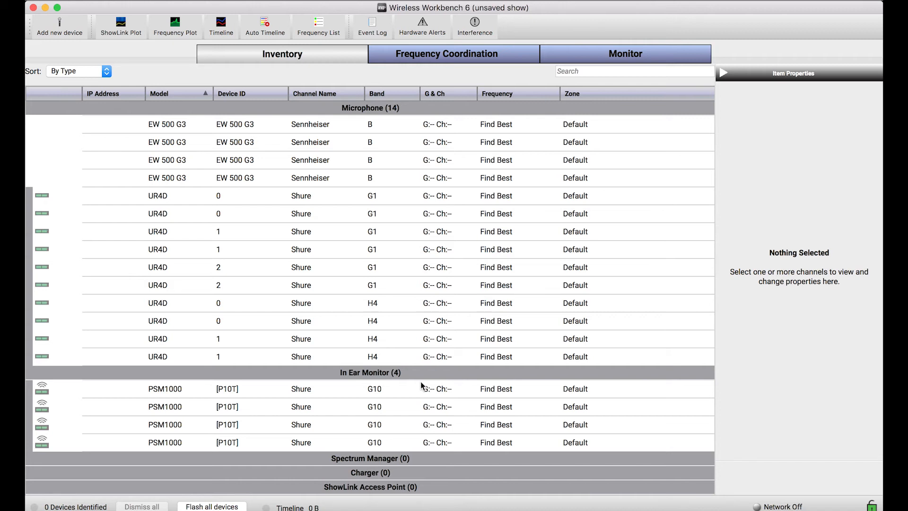
- Rename the first two UR4D channels in the microphone list as CH1 and CH2
{"action": "double_click", "coordinate": [306, 198]}
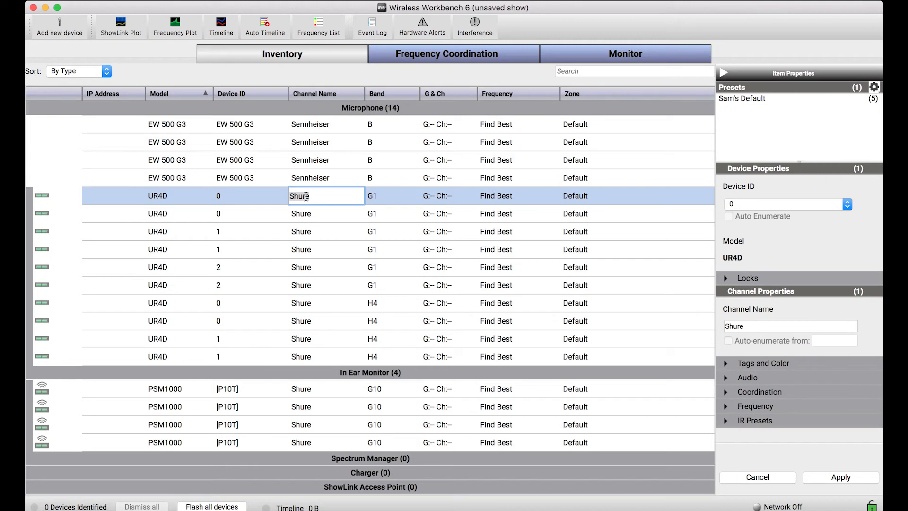
{"action": "type", "text": "CH1"}
{"action": "key", "text": "Return"}
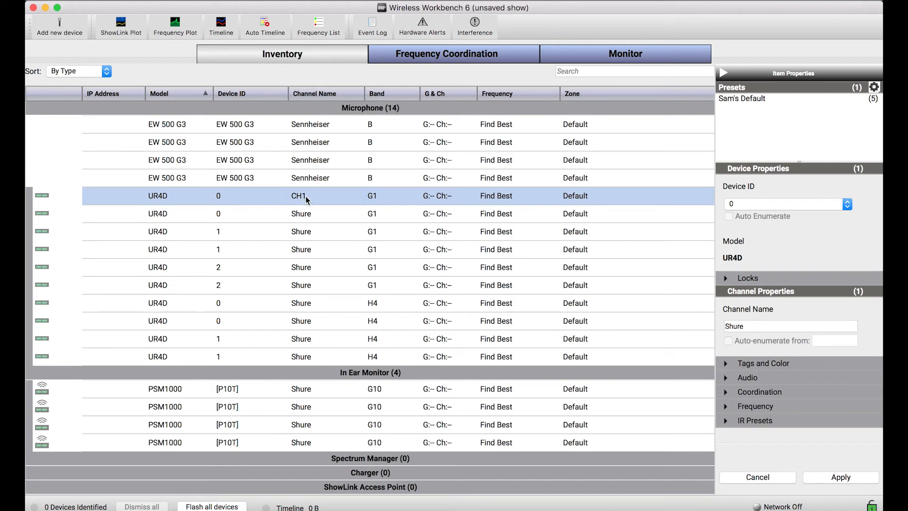
{"action": "left_click", "coordinate": [308, 215]}
{"action": "left_click", "coordinate": [308, 216]}
{"action": "type", "text": "CH2"}
{"action": "key", "text": "Return"}
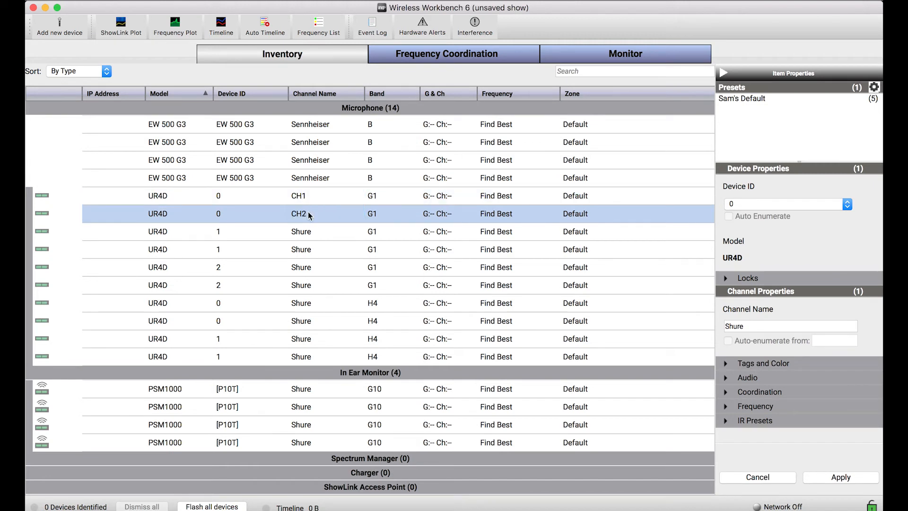
- Apply the channel name CH, auto-enumerated from 3, to the remaining eight UR4D channels together
{"action": "left_click", "coordinate": [306, 235]}
{"action": "left_click", "coordinate": [306, 357], "text": "shift"}
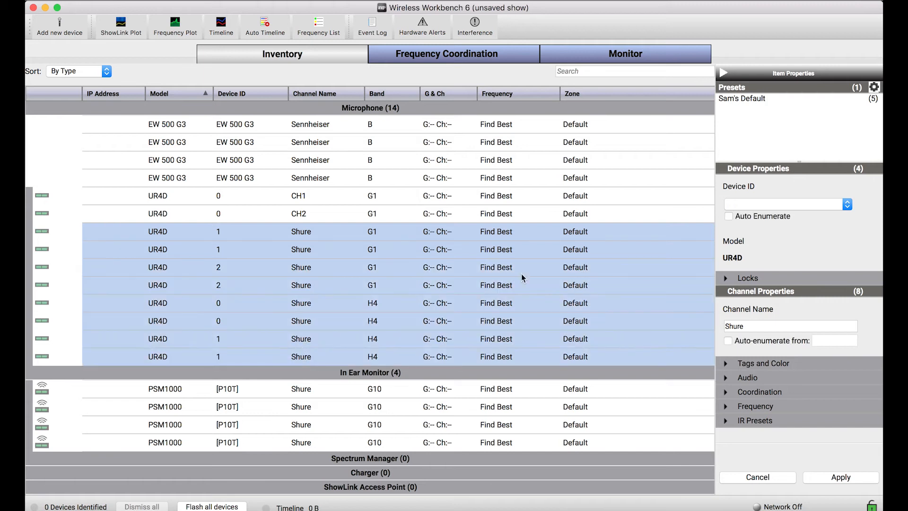
{"action": "double_click", "coordinate": [725, 328]}
{"action": "type", "text": "CH"}
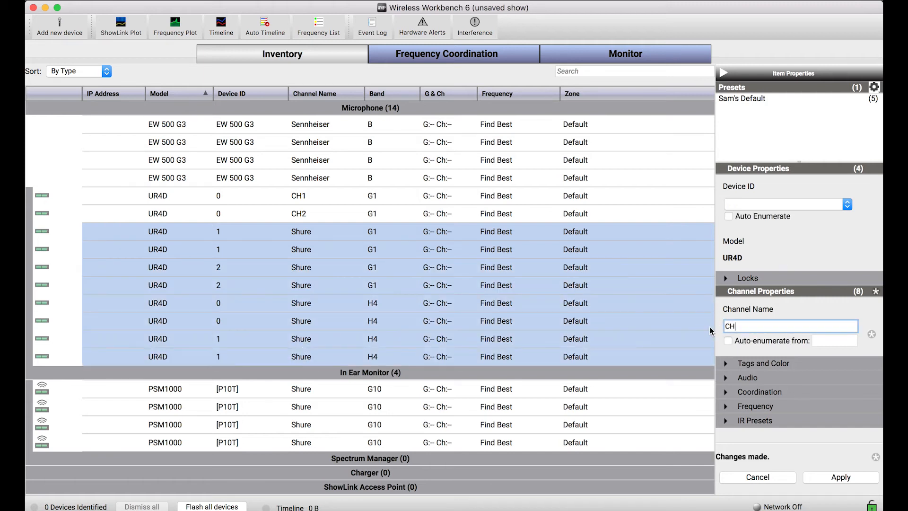
{"action": "left_click", "coordinate": [729, 341]}
{"action": "left_click", "coordinate": [834, 341]}
{"action": "type", "text": "3"}
{"action": "left_click", "coordinate": [836, 478]}
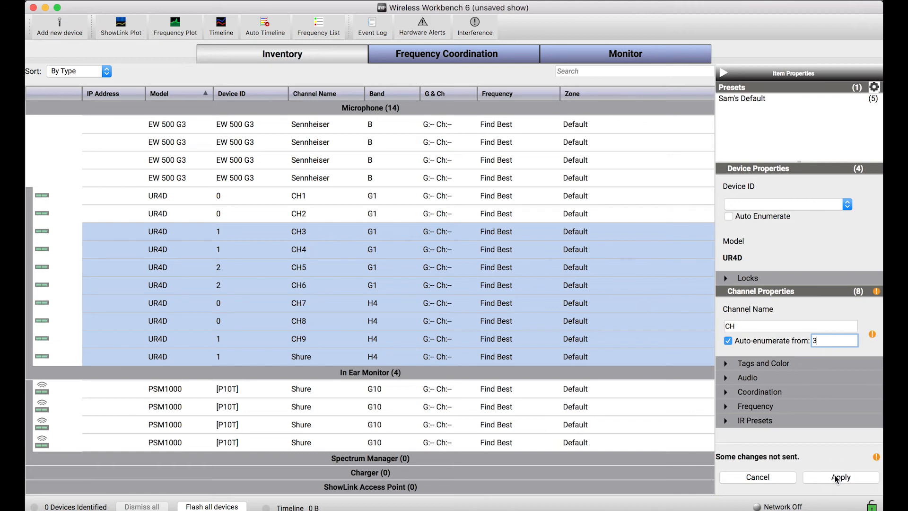
- Rename the last UR4D channel in the microphone list as CH10
{"action": "double_click", "coordinate": [305, 357]}
{"action": "type", "text": "CH10"}
{"action": "key", "text": "Return"}
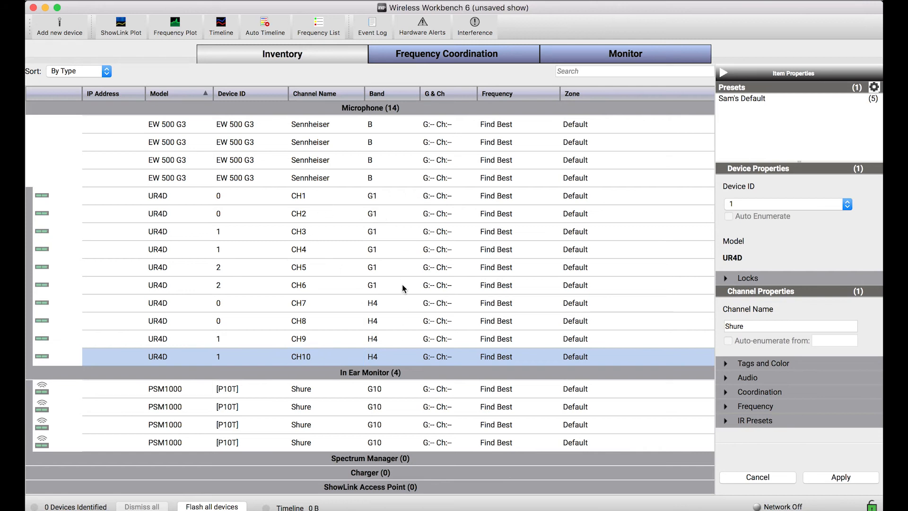
- Examine the radio, audio, IR preset and device settings in the CH1 receiver's properties, then close them
{"action": "left_click", "coordinate": [510, 198]}
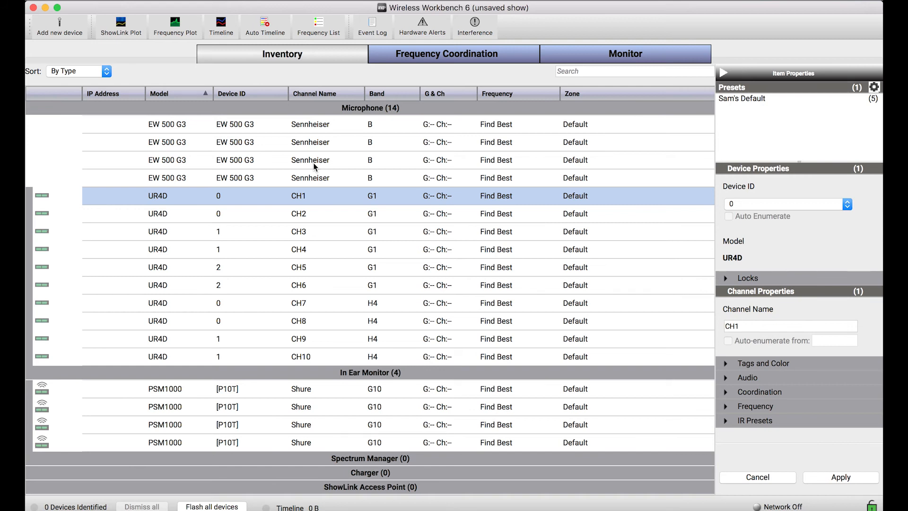
{"action": "scroll", "coordinate": [404, 242], "scroll_direction": "down", "scroll_amount": 2}
{"action": "scroll", "coordinate": [403, 242], "scroll_direction": "up", "scroll_amount": 2}
{"action": "right_click", "coordinate": [310, 200]}
{"action": "left_click", "coordinate": [336, 218]}
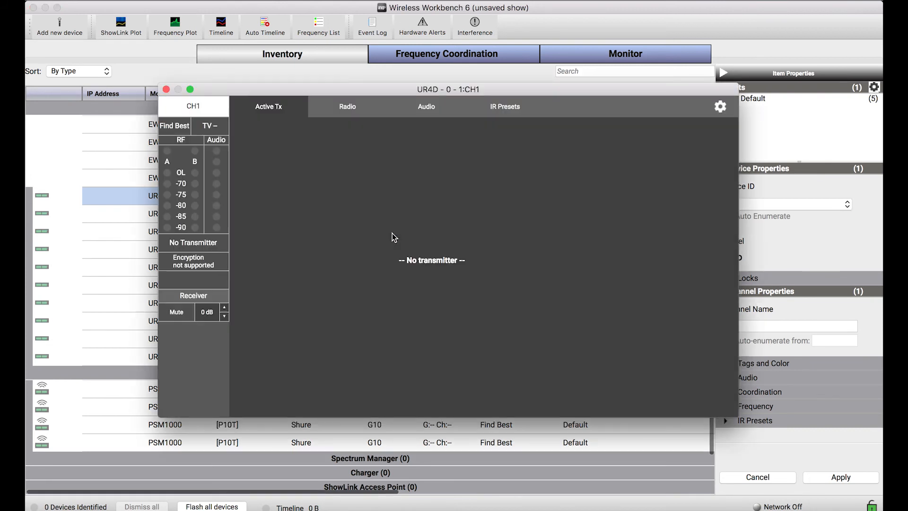
{"action": "left_click", "coordinate": [357, 112]}
{"action": "left_click", "coordinate": [437, 116]}
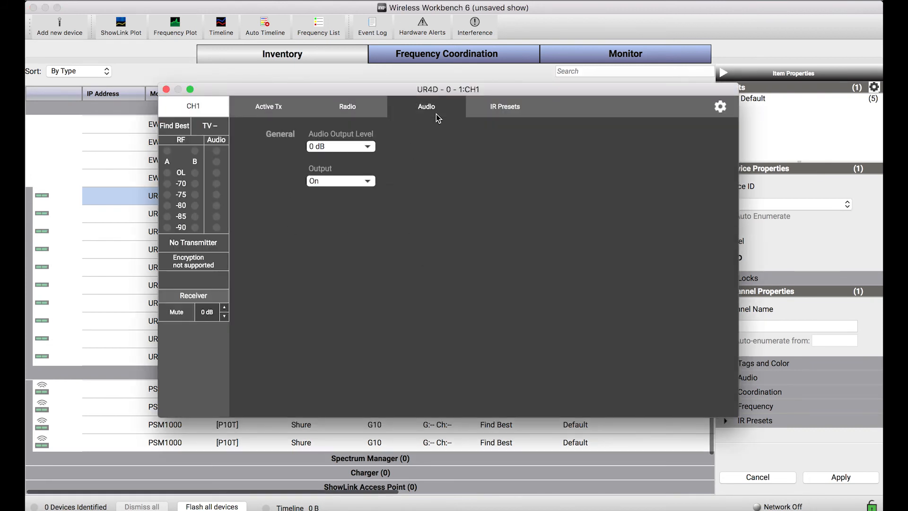
{"action": "left_click", "coordinate": [507, 111]}
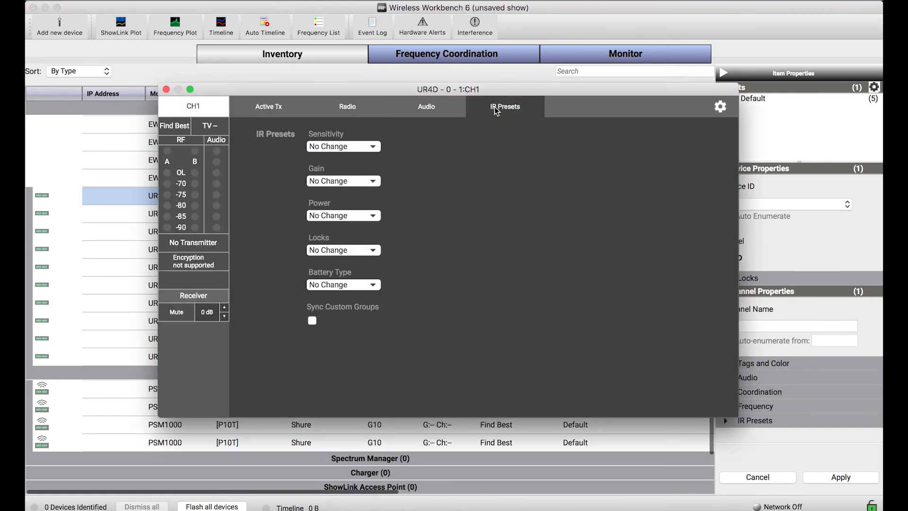
{"action": "left_click", "coordinate": [715, 112]}
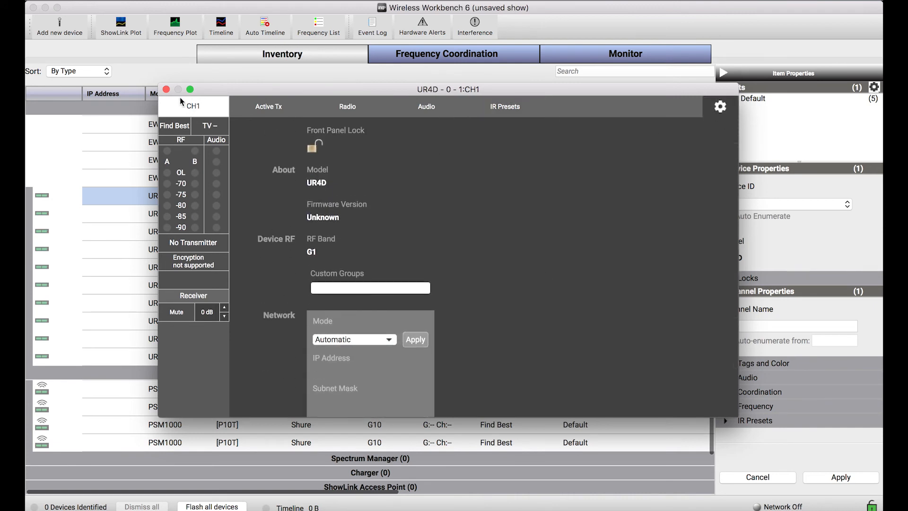
{"action": "left_click", "coordinate": [167, 90]}
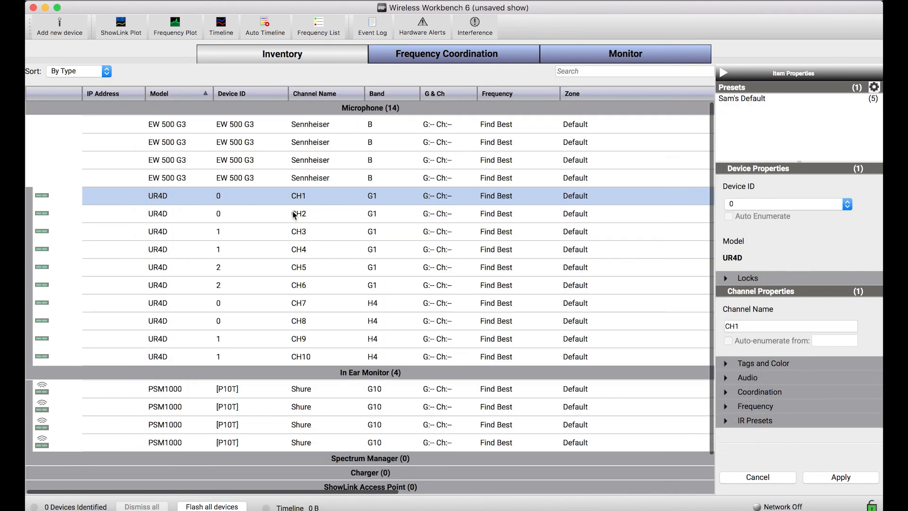
- Save the show file as GREEN_BAY_PRESHOW_CONFIG in the 6.12 folder
{"action": "key", "text": "super+s"}
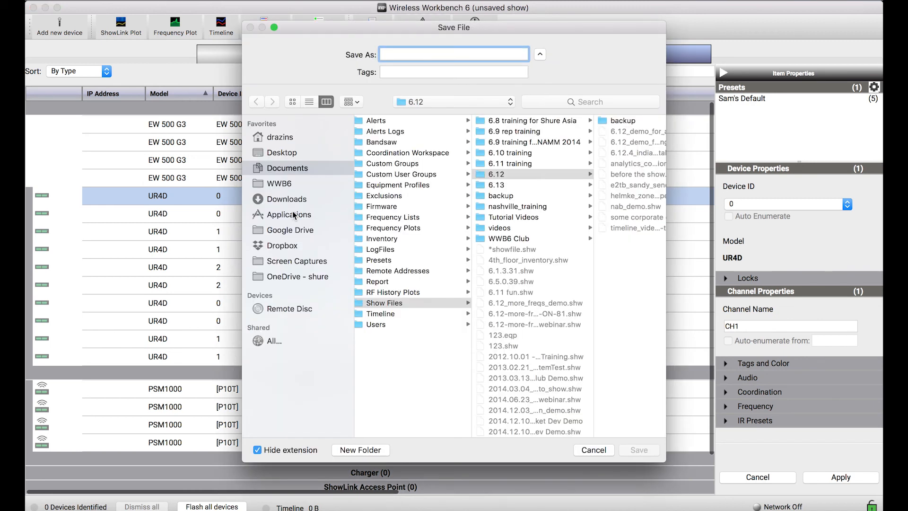
{"action": "type", "text": "GREEN_"}
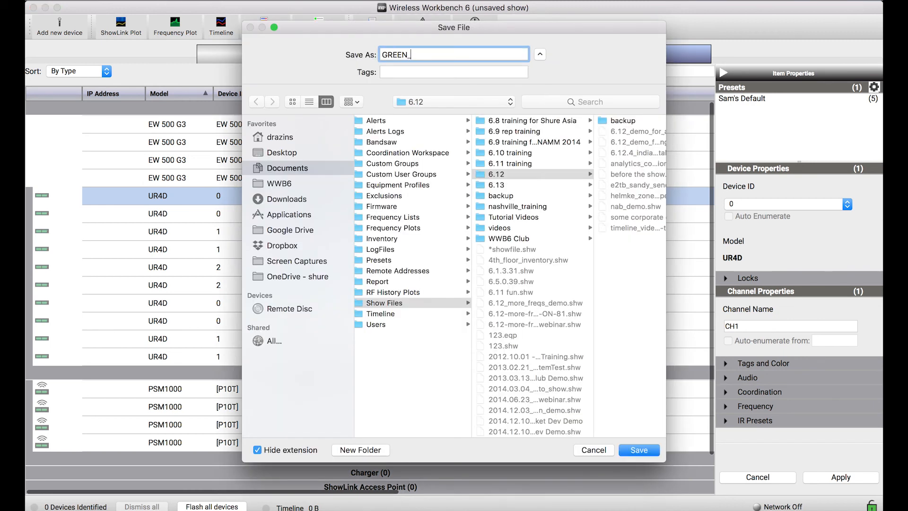
{"action": "type", "text": "BAY_PRESHOW_CON"}
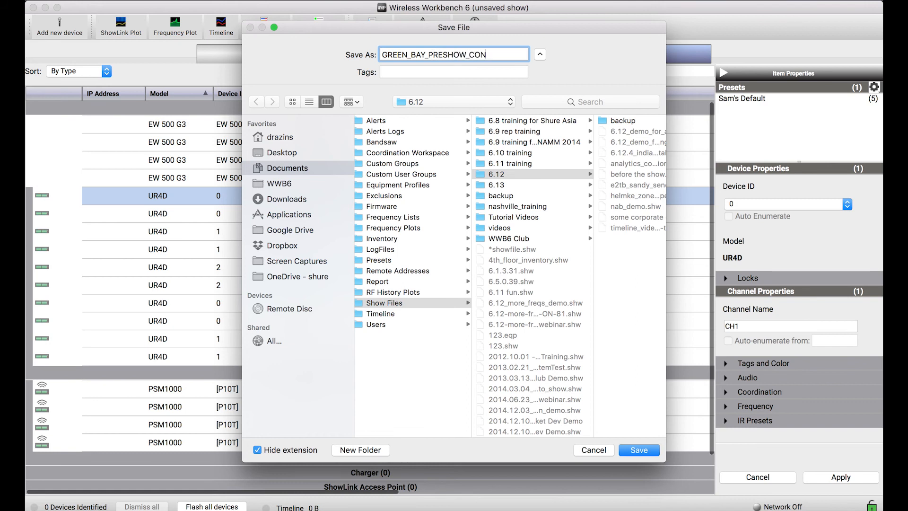
{"action": "type", "text": "FIG"}
{"action": "key", "text": "Return"}
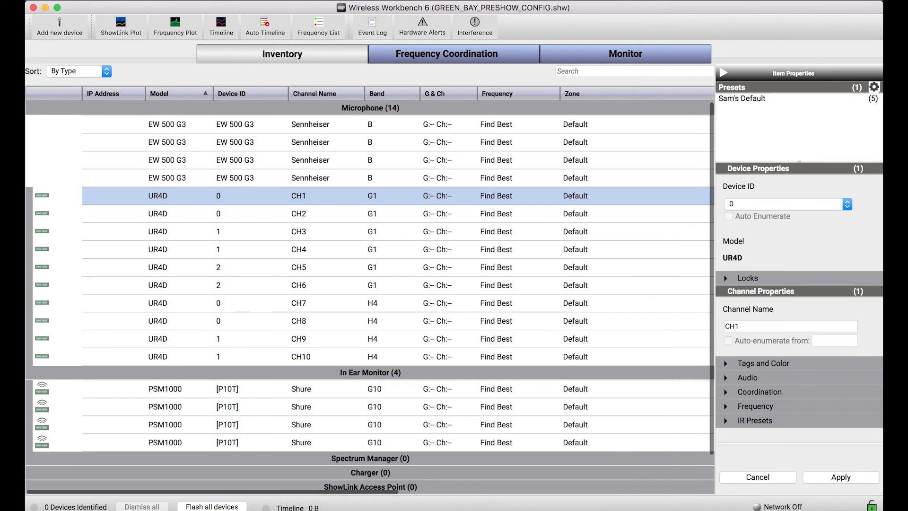